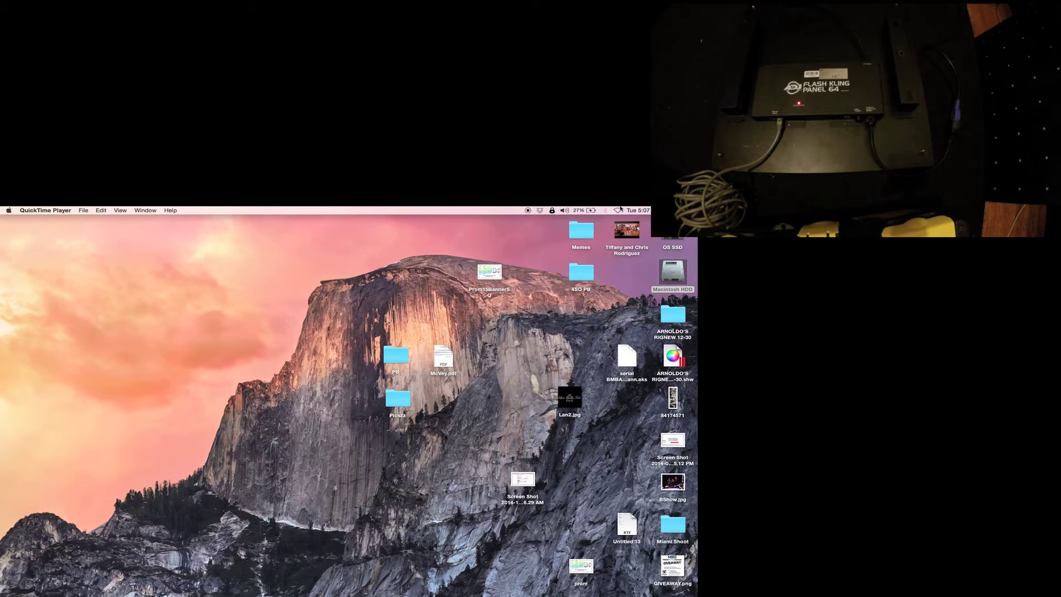
Confirm the Ethernet connection's IPv4 stays configured manually in network preferences
left_click(618, 209)
left_click(617, 210)
left_click(618, 210)
left_click(614, 239)
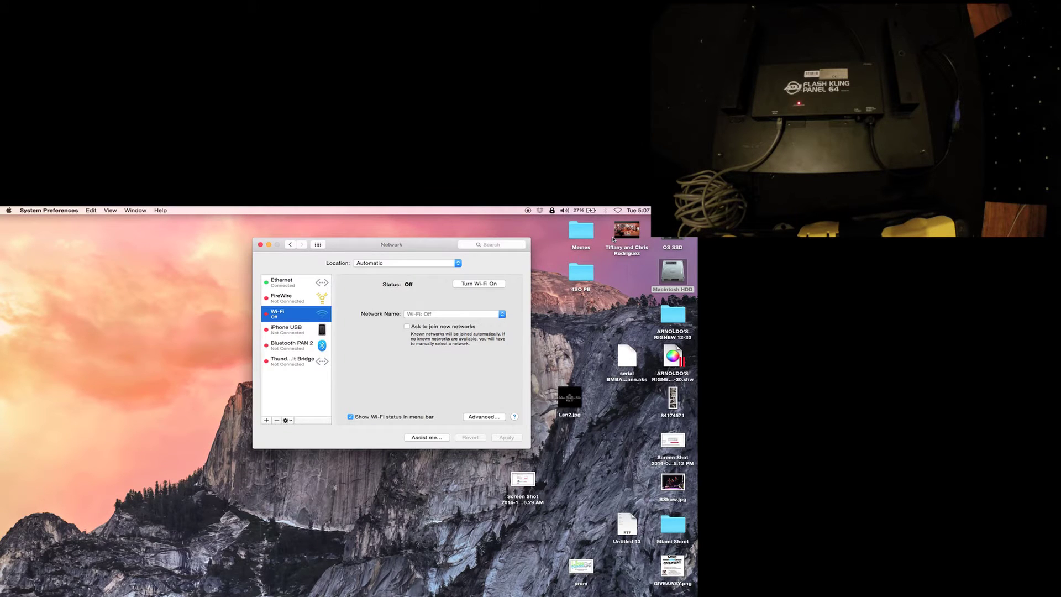
left_click(296, 285)
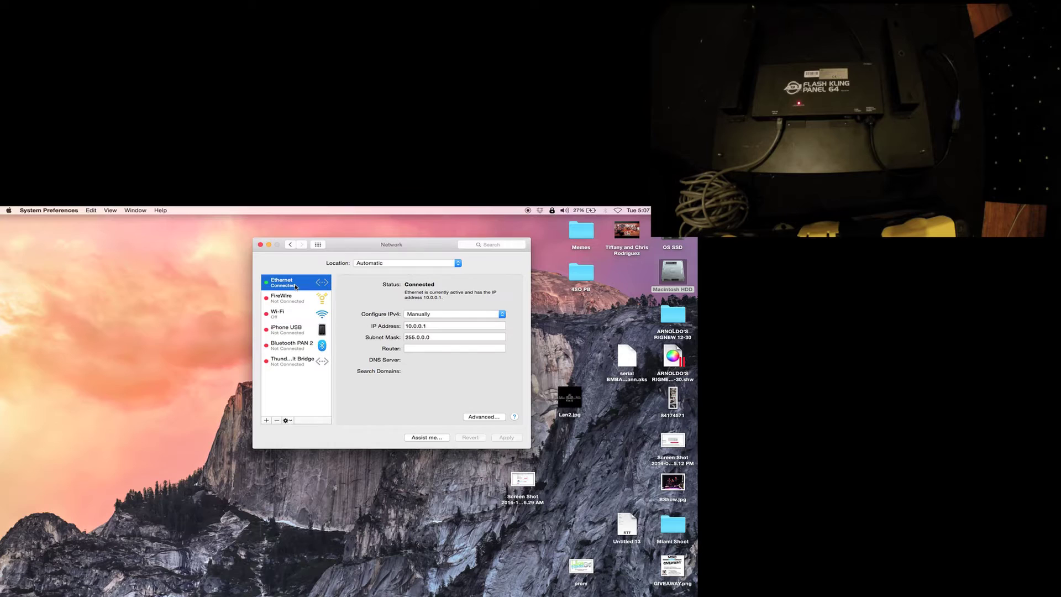
left_click(414, 313)
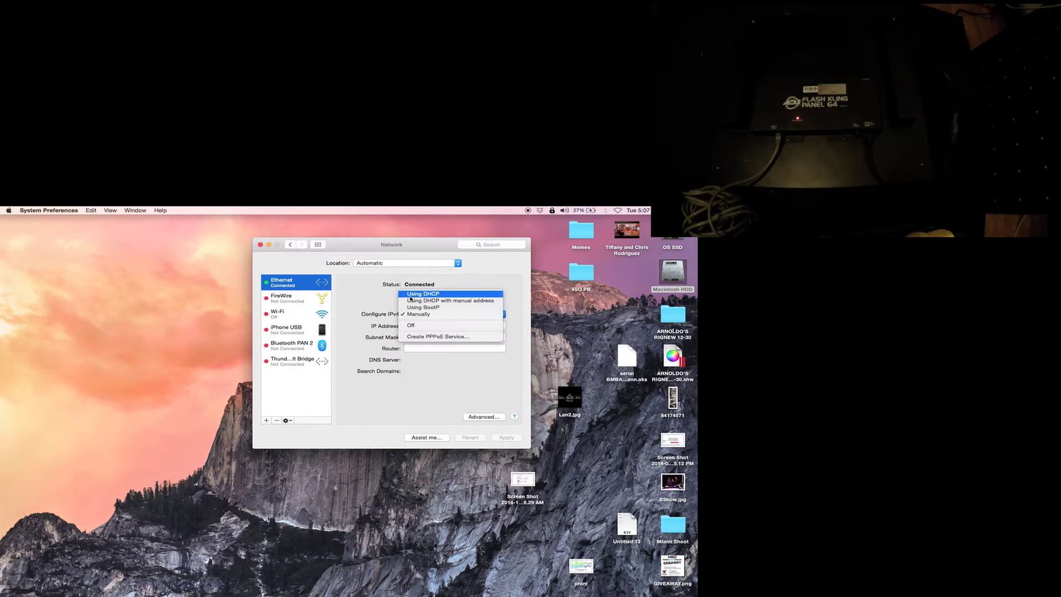
left_click(408, 313)
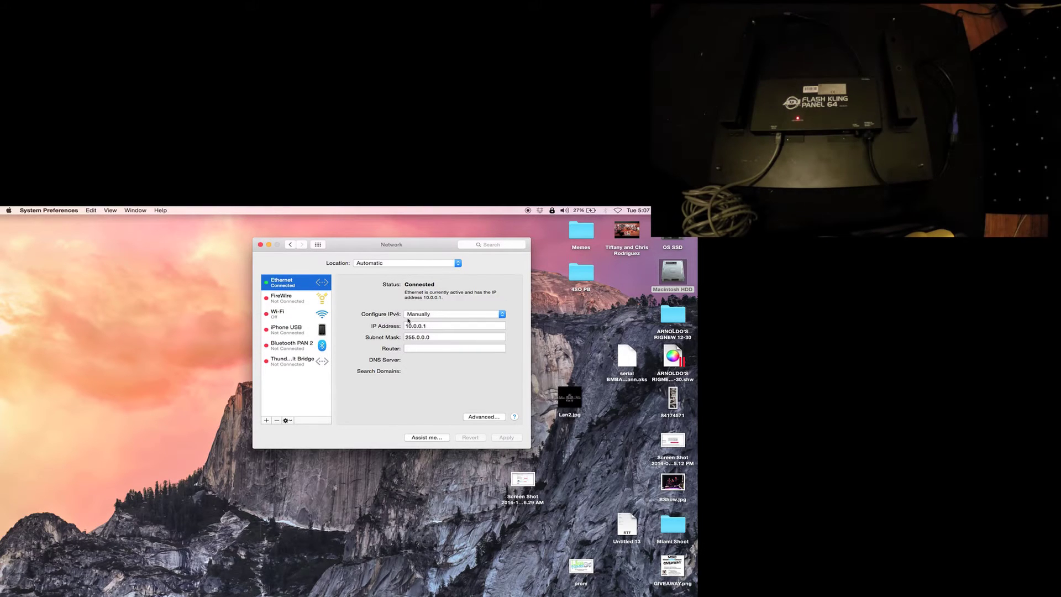
left_click(412, 314)
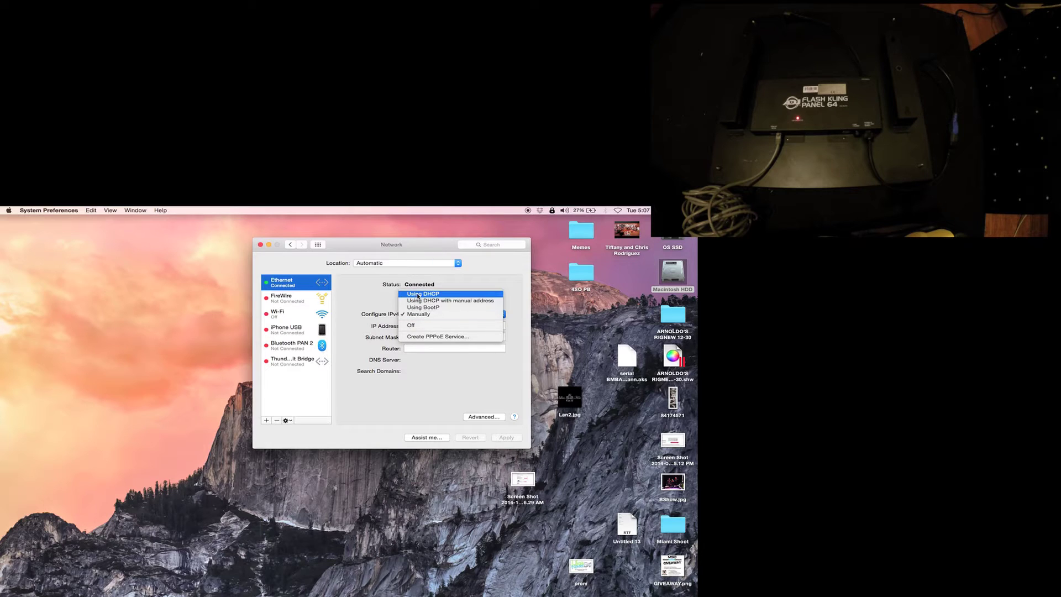
left_click(375, 321)
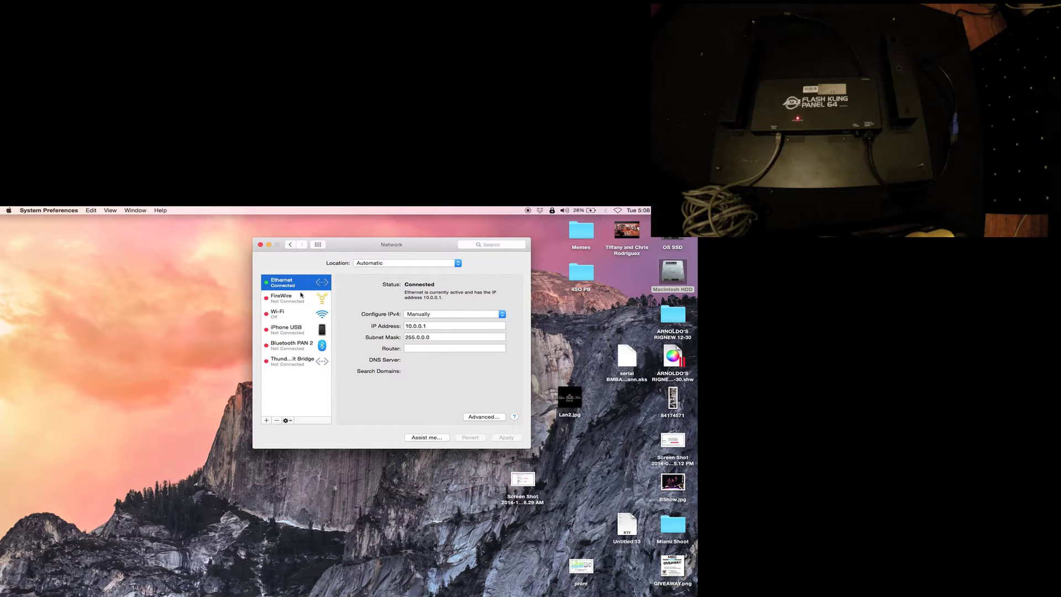
left_click(260, 244)
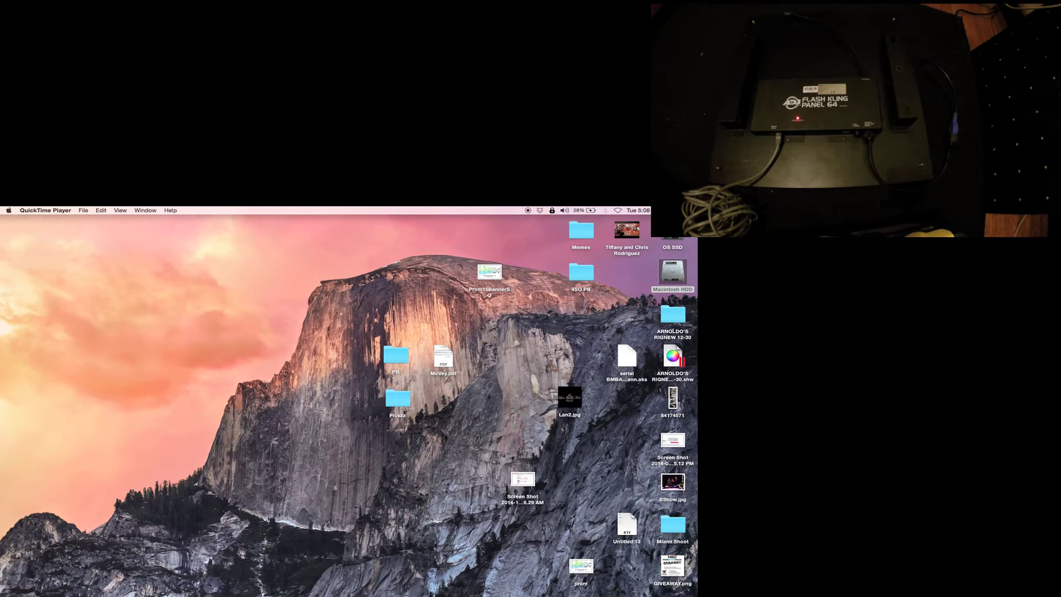
Launch LEDMaster, switch to LED mapping, and select the connected Elation 8x8 panel at 10.0.0.4
key("super+space")
type("led")
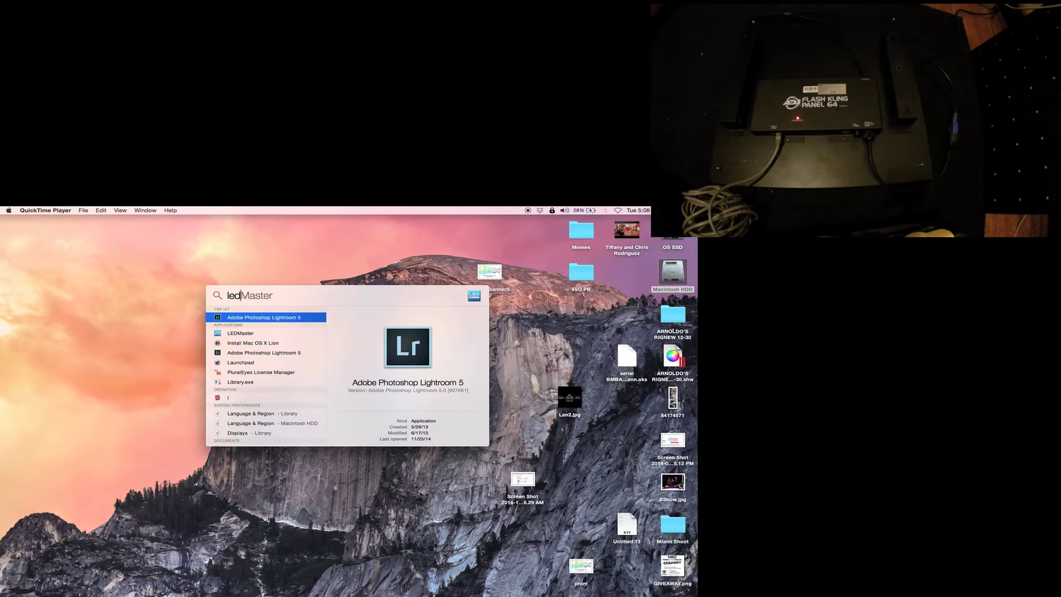
left_click(307, 320)
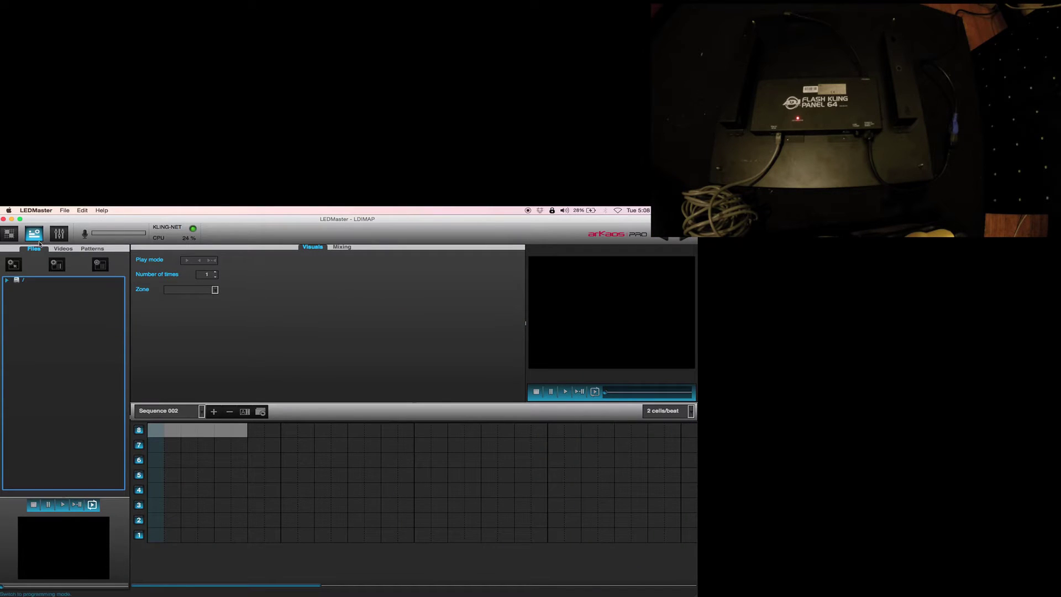
left_click(9, 233)
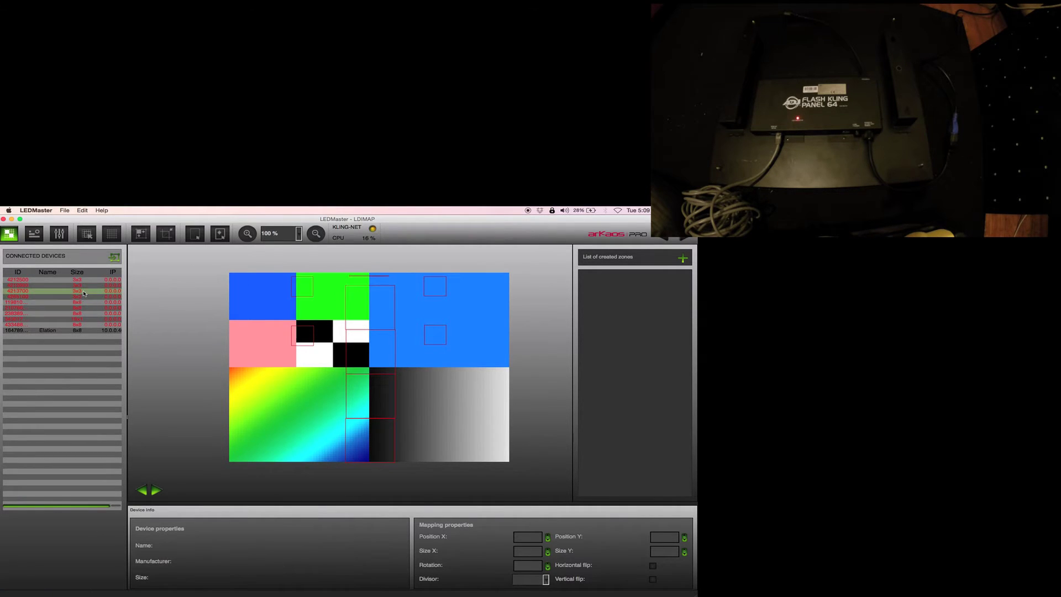
left_click(77, 330)
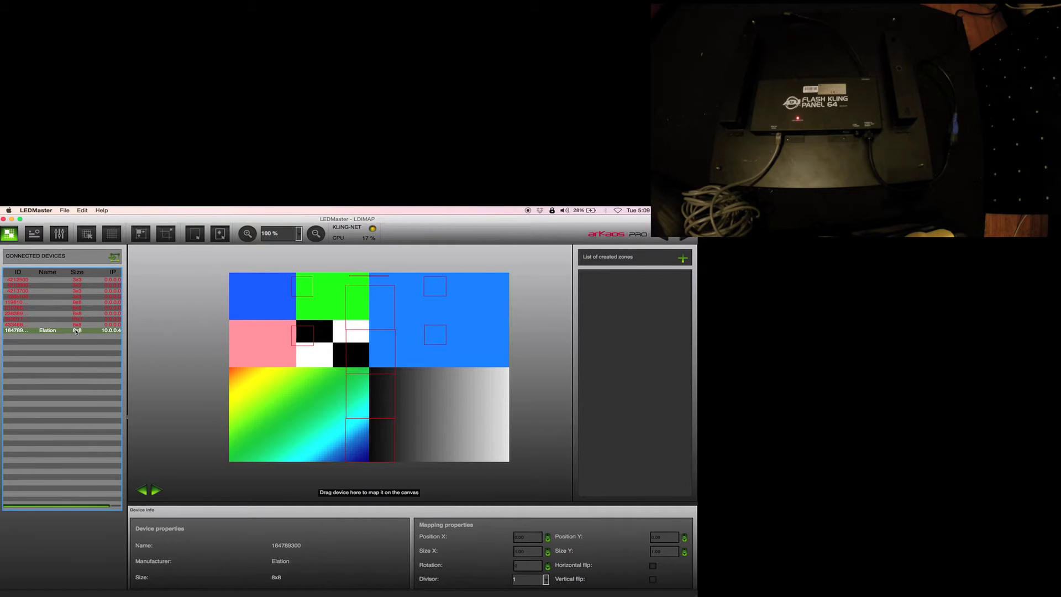
Create a new LEDMaster project named 'test' and make it the active project
left_click(115, 333)
left_click(65, 210)
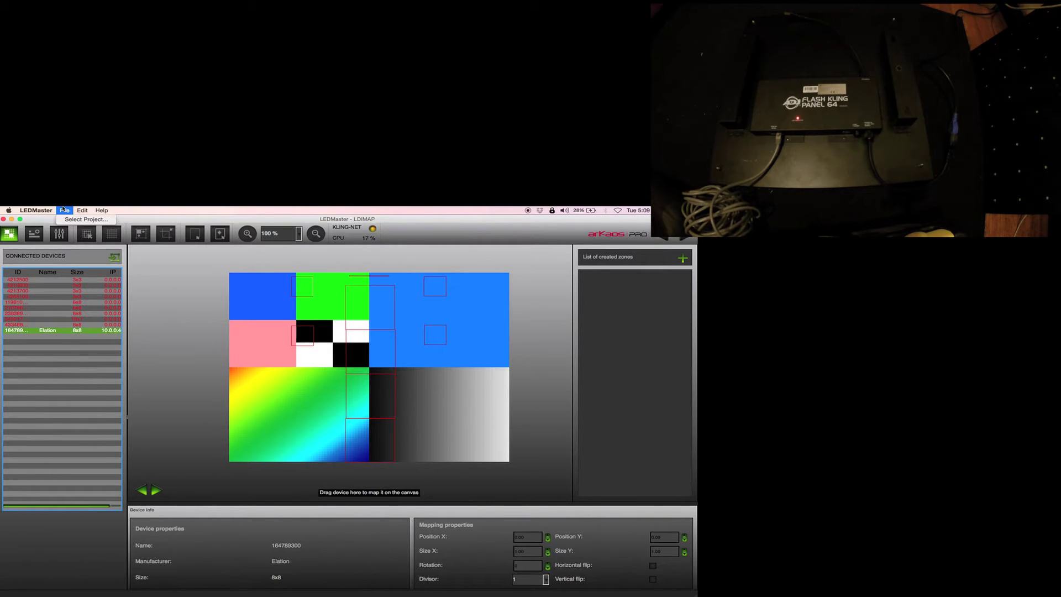
left_click(66, 219)
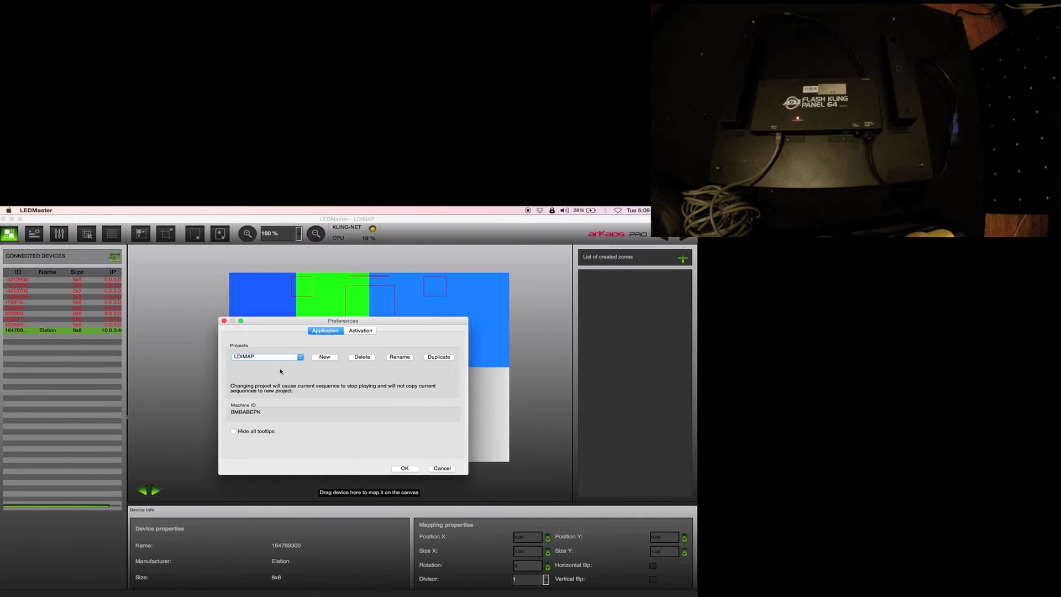
left_click(325, 357)
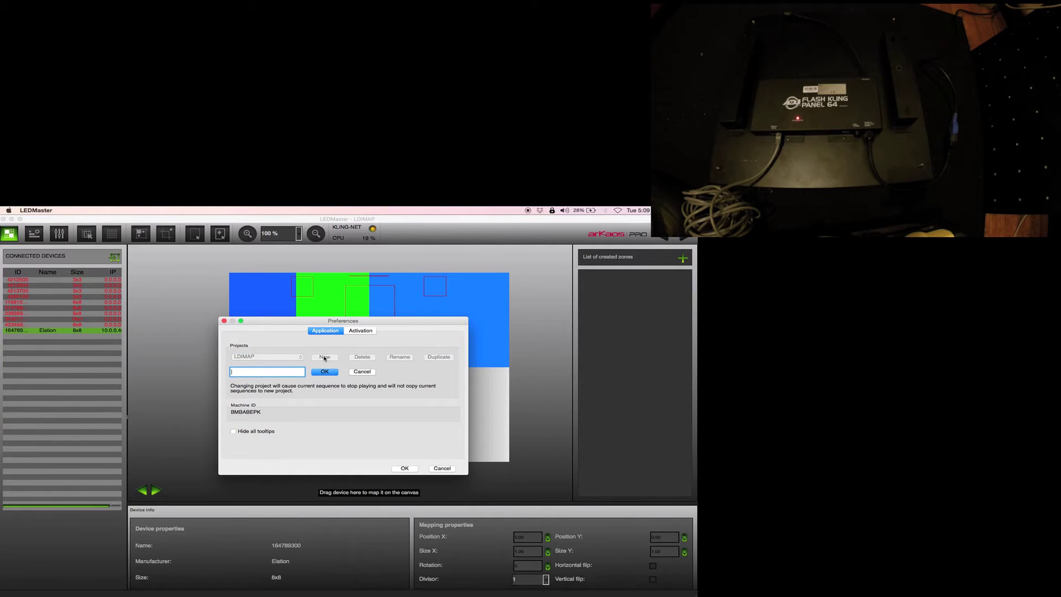
type("st")
key("Return")
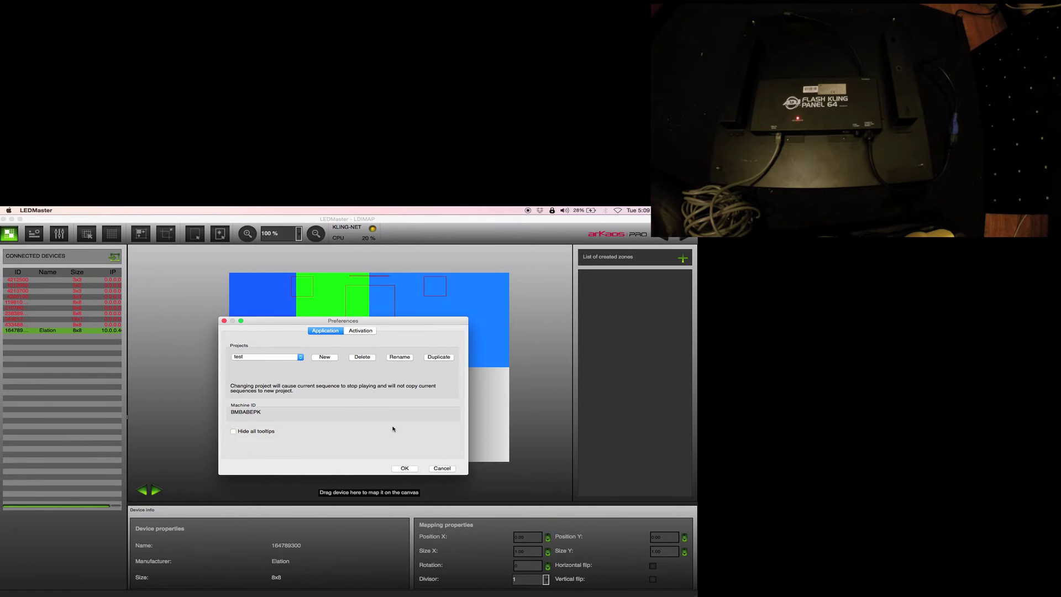
left_click(406, 468)
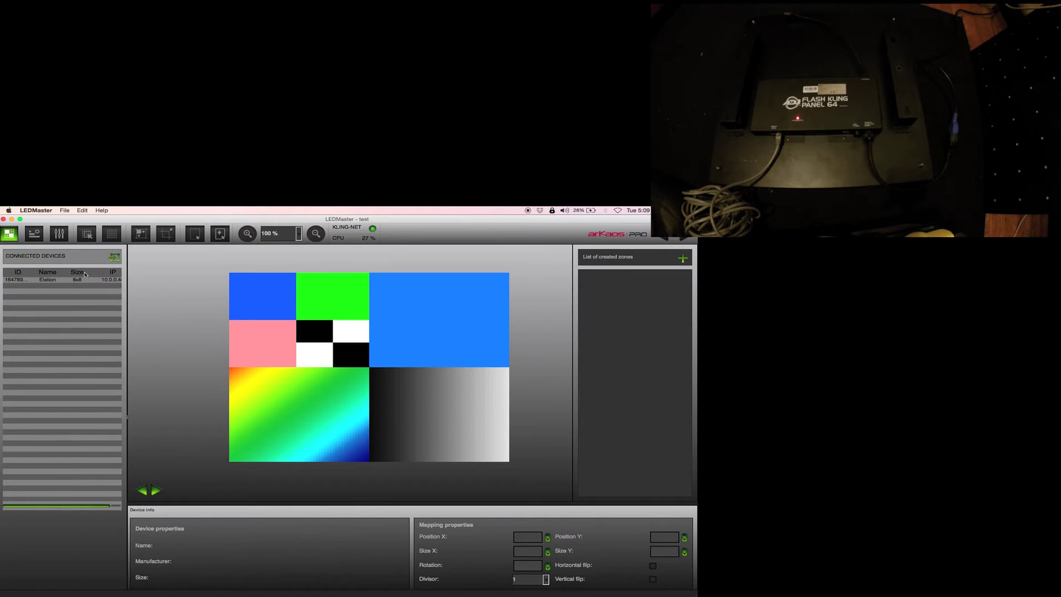
Map the Elation panel onto the canvas's top-left blue block so the LEDs glow blue
left_click(66, 281)
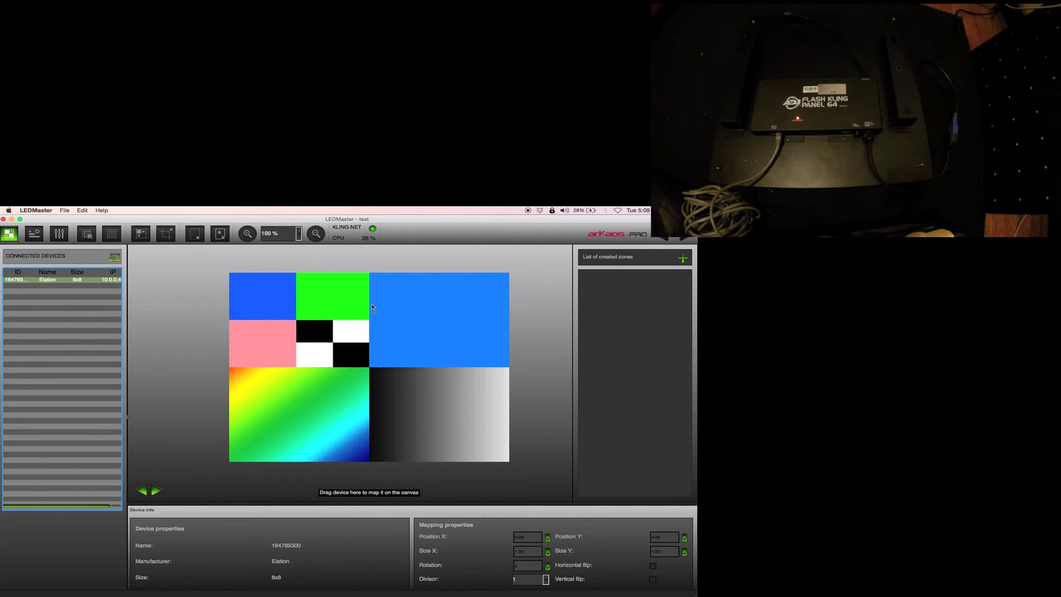
left_click_drag(371, 306, 371, 305)
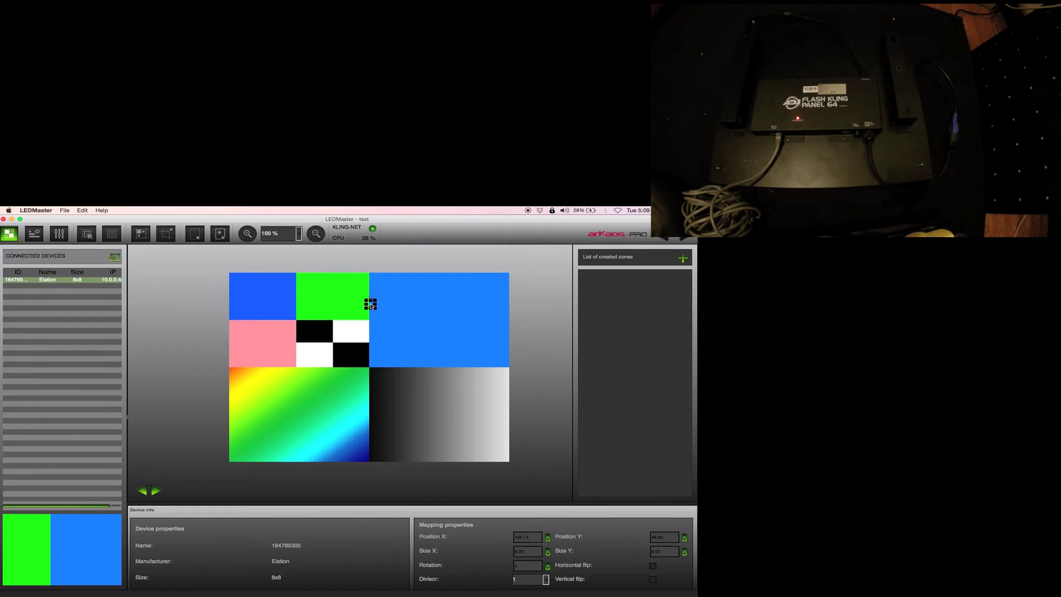
left_click(407, 468)
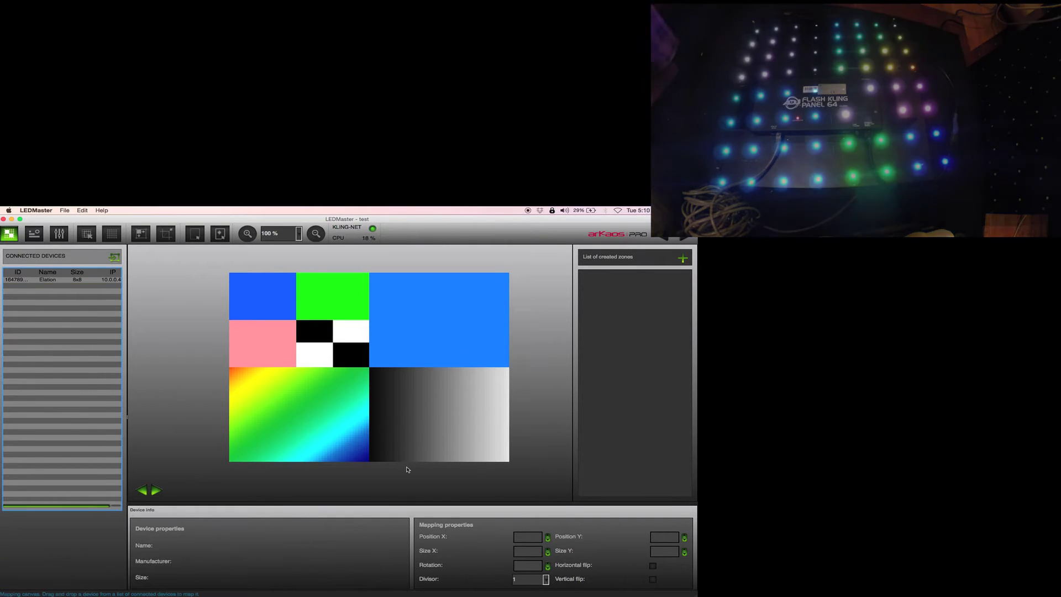
left_click(84, 281)
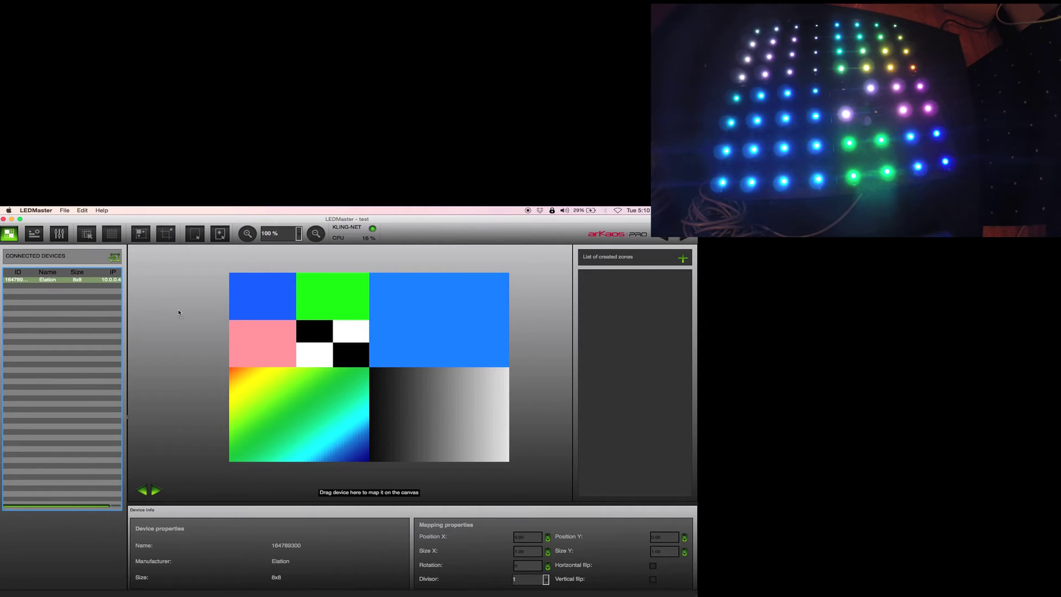
left_click_drag(81, 279, 235, 277)
scroll(235, 278, "down", 5)
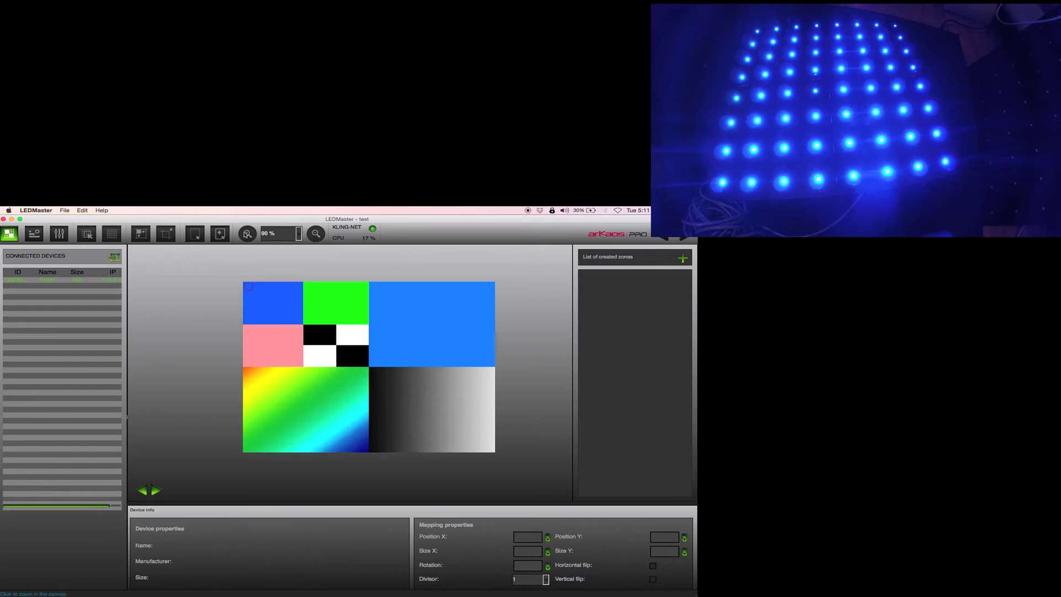
left_click(247, 233)
Shrink the panel mapping across the green–blue edge and rotate it about 178°
left_click(238, 281)
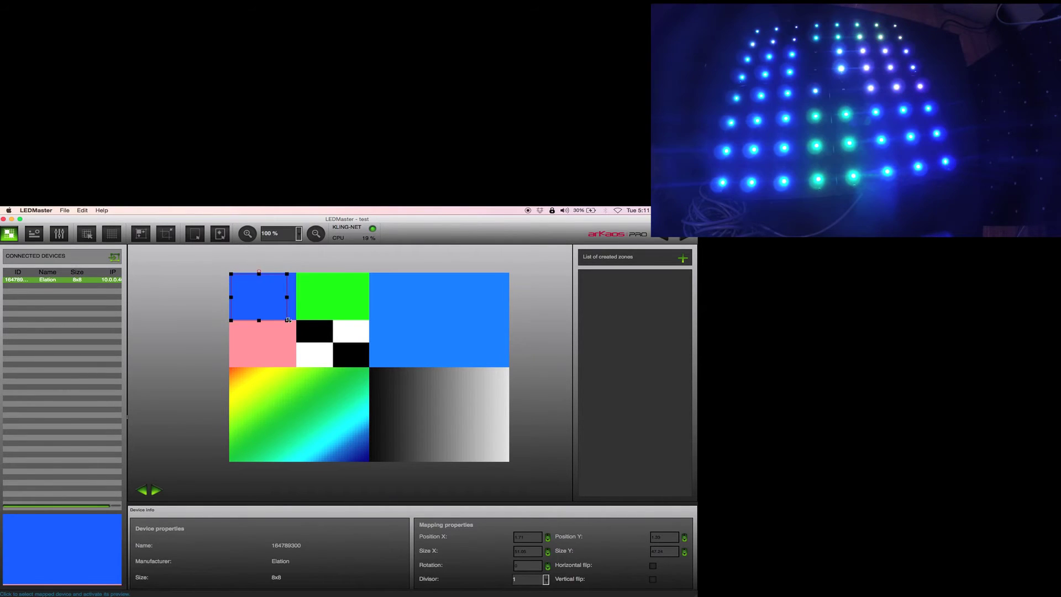
left_click_drag(288, 320, 510, 461)
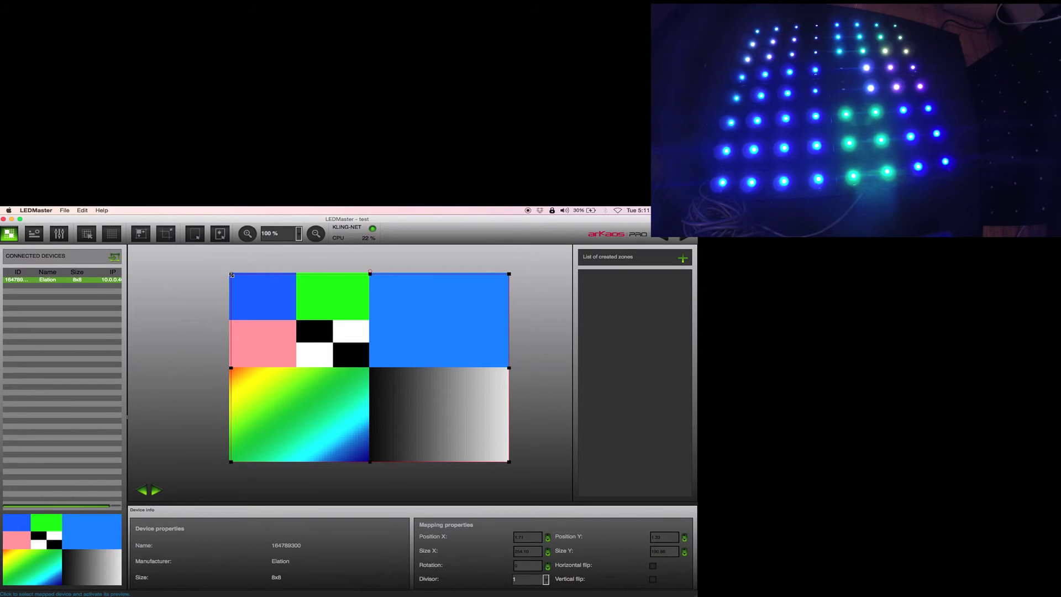
left_click_drag(231, 274, 230, 273)
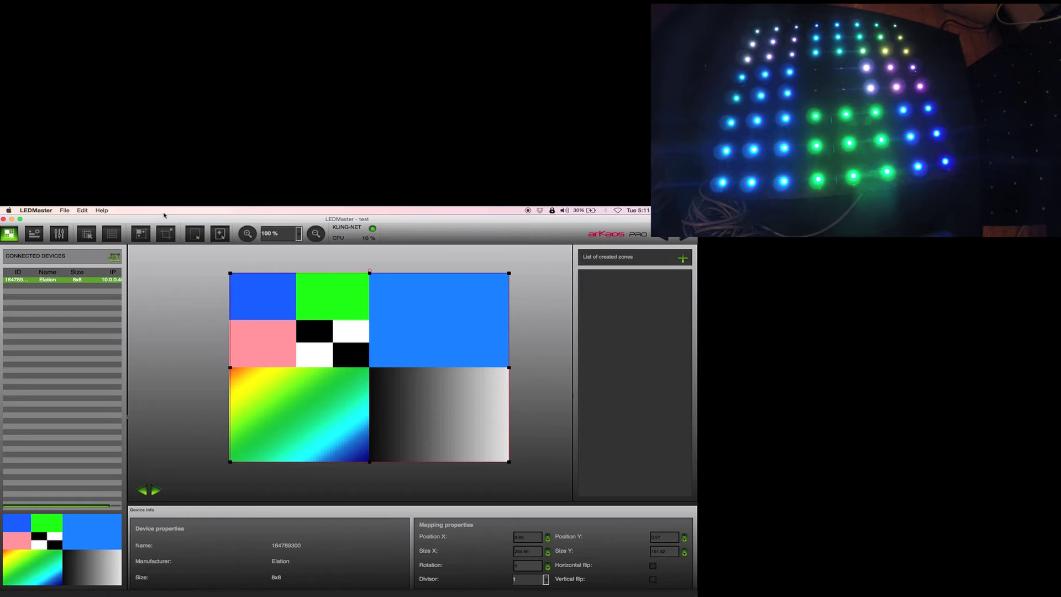
left_click_drag(264, 339, 339, 382)
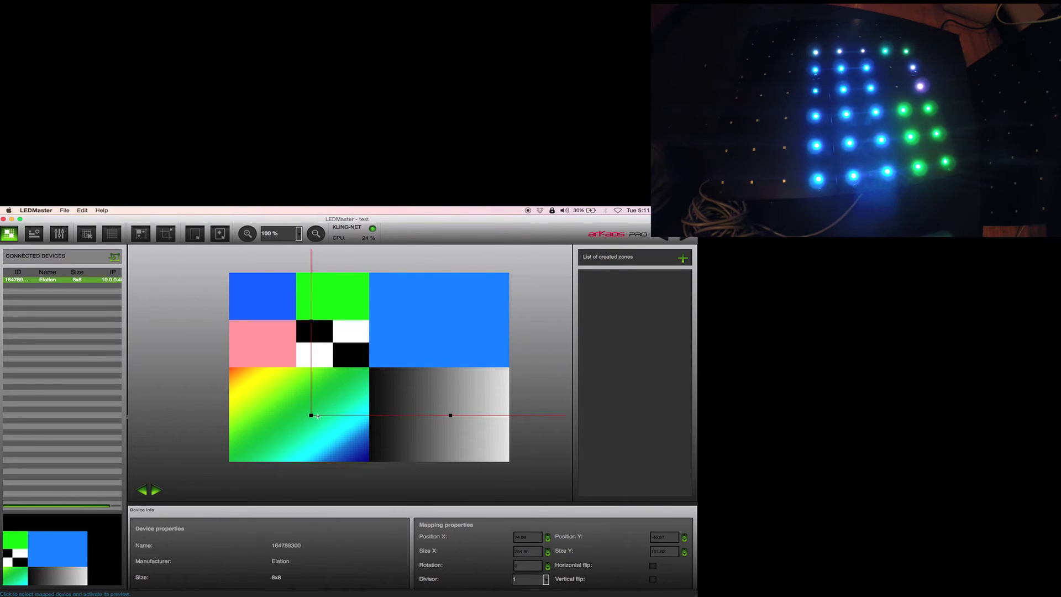
left_click_drag(316, 416, 357, 301)
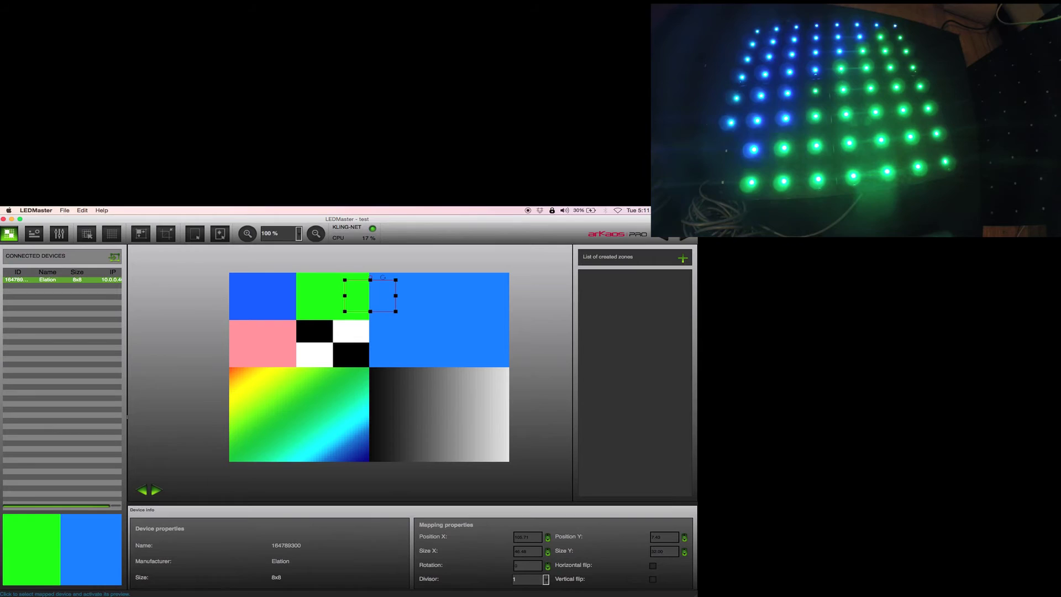
left_click_drag(370, 276, 402, 346)
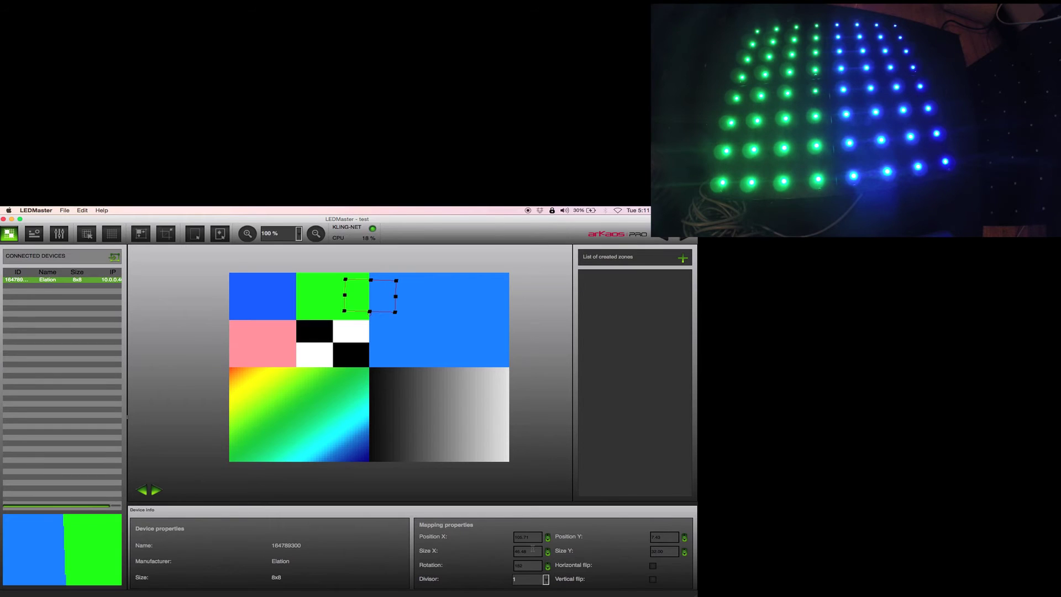
Set the mapping rotation to 180 and keep the Divisor at 1
type("142")
type("183")
key("BackSpace")
type("0")
left_click(546, 579)
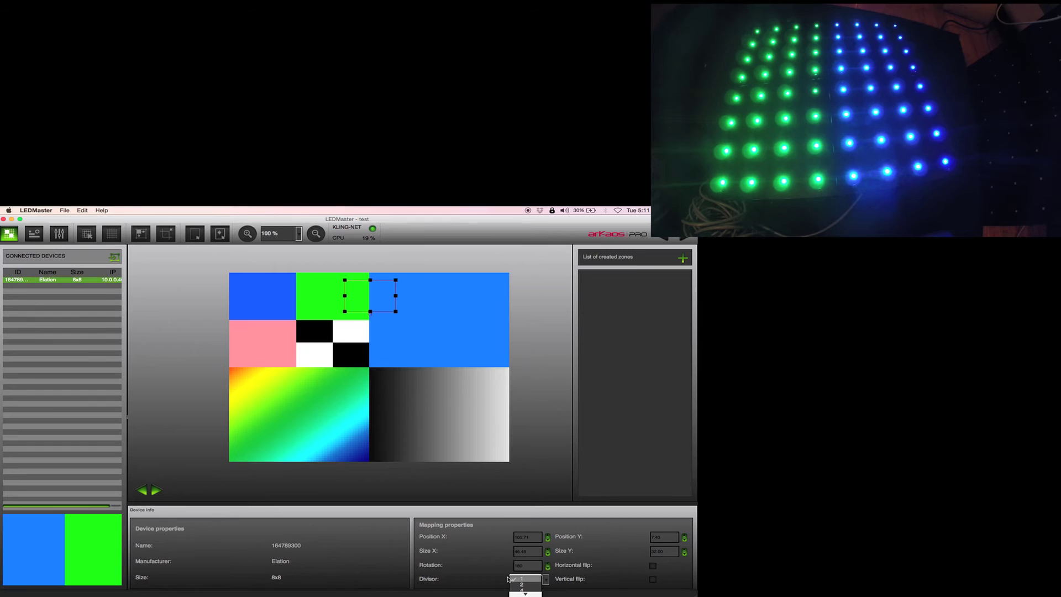
left_click(463, 569)
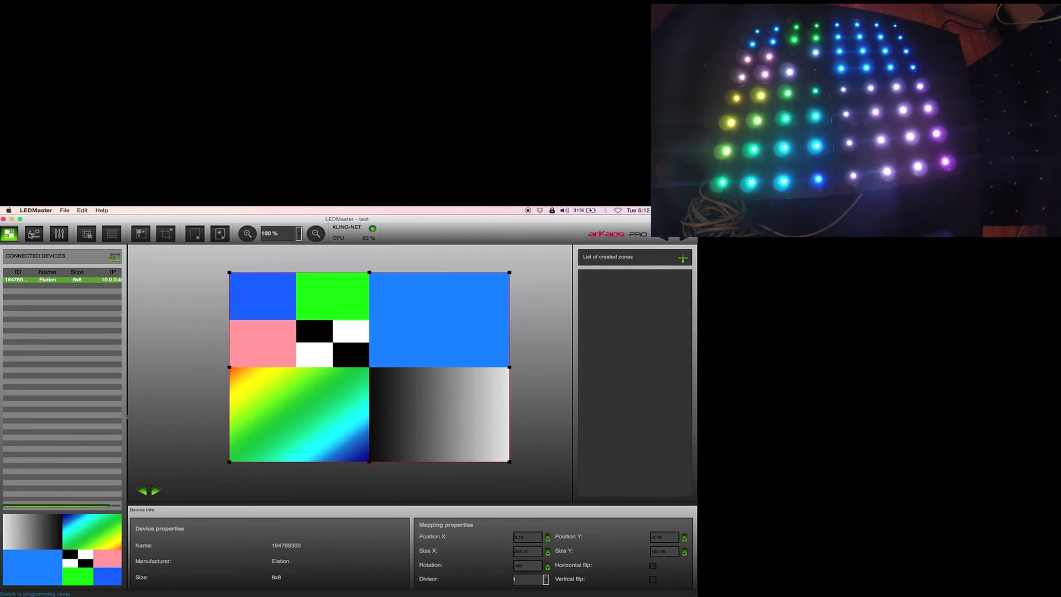
In Programming mode, place the Gradient Scroll Rotation.ks pattern on track 8's first cell
left_click(31, 235)
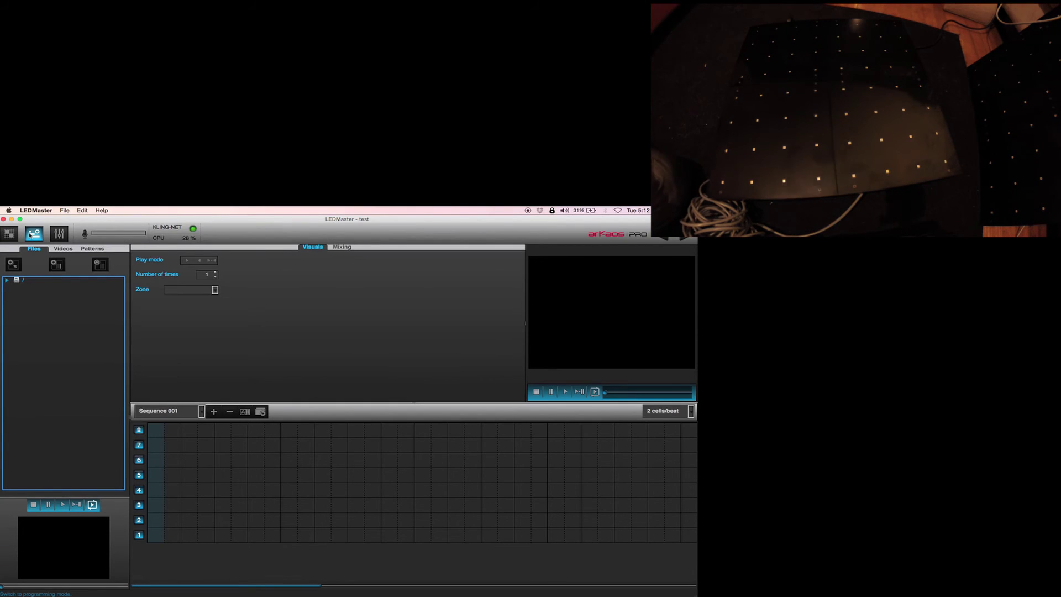
left_click(63, 249)
left_click(92, 248)
left_click(27, 325)
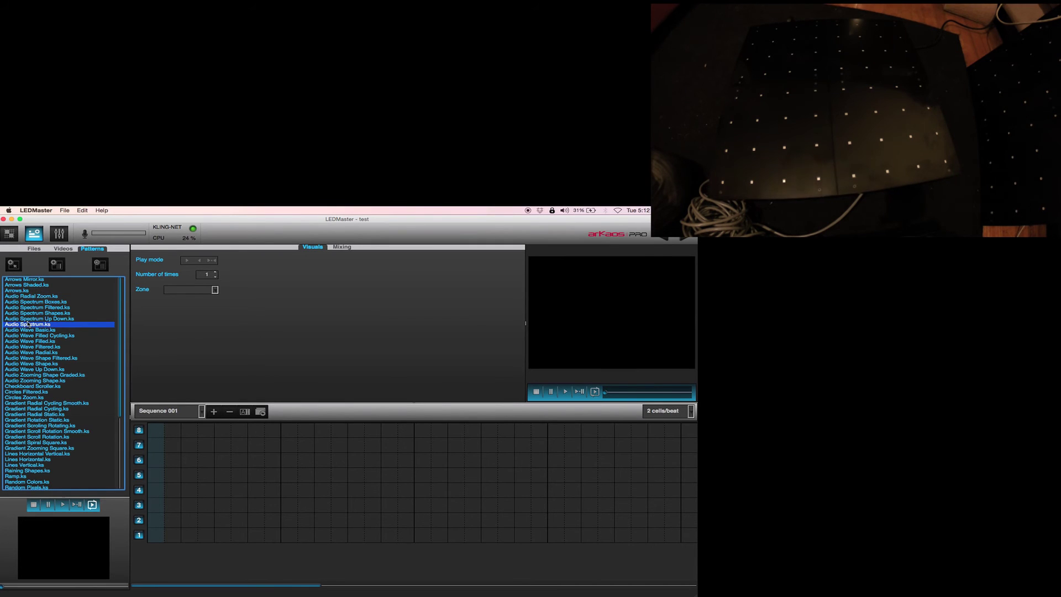
left_click(31, 375)
left_click(33, 431)
left_click(44, 436)
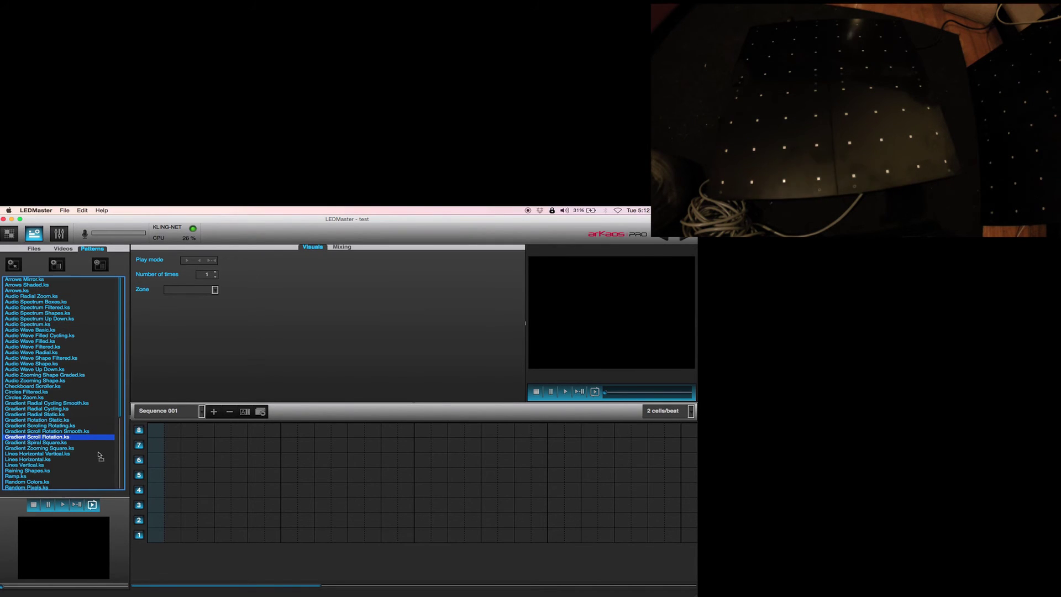
left_click_drag(99, 456, 157, 431)
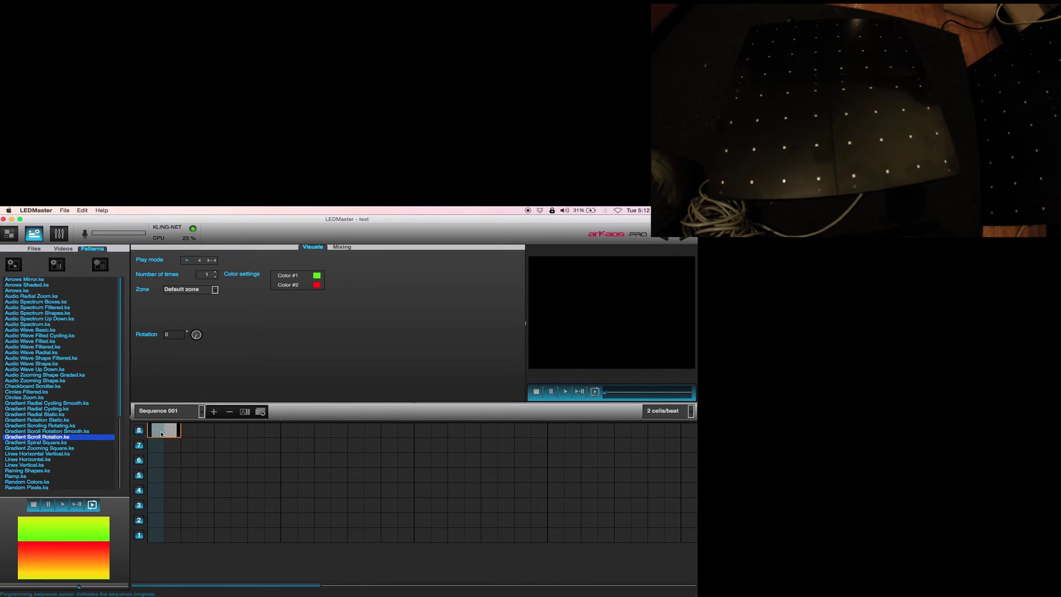
Rename the sequence to 'fire' and switch to the A/B deck mixer
left_click(201, 411)
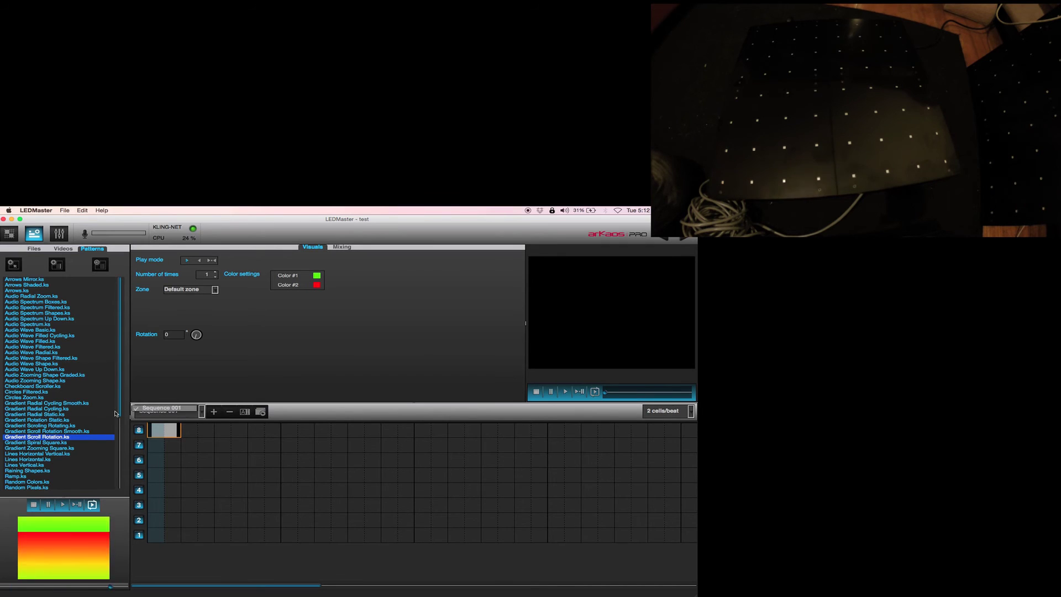
left_click(161, 409)
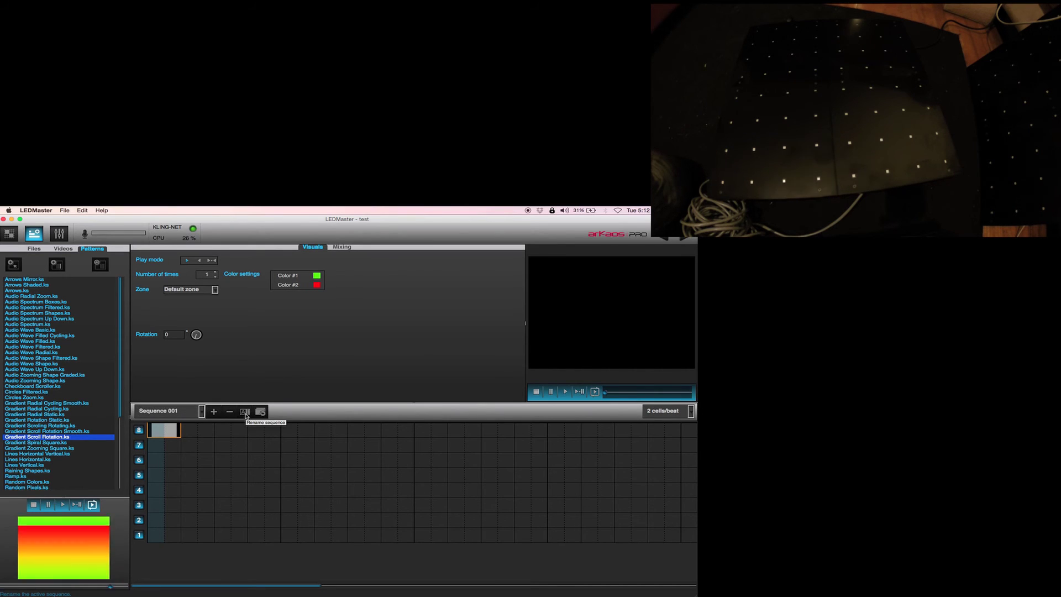
left_click(245, 411)
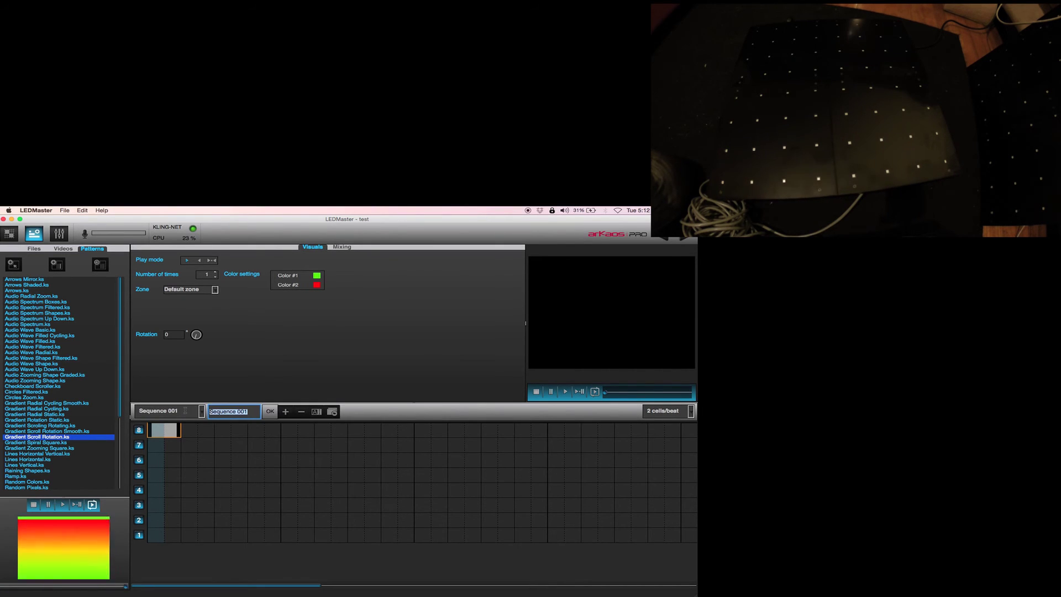
type("fire")
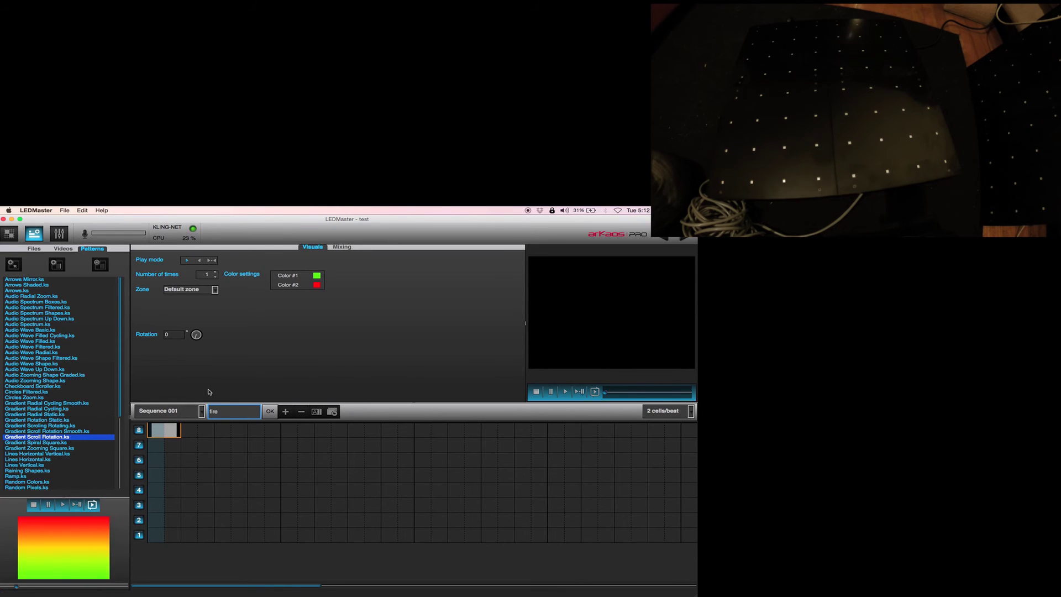
key("Return")
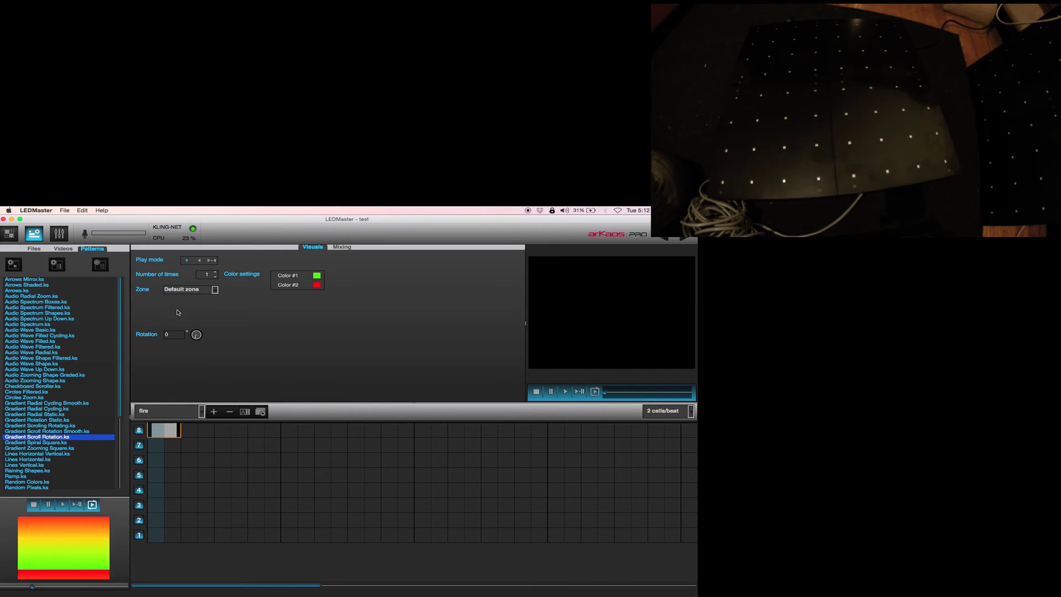
left_click(59, 233)
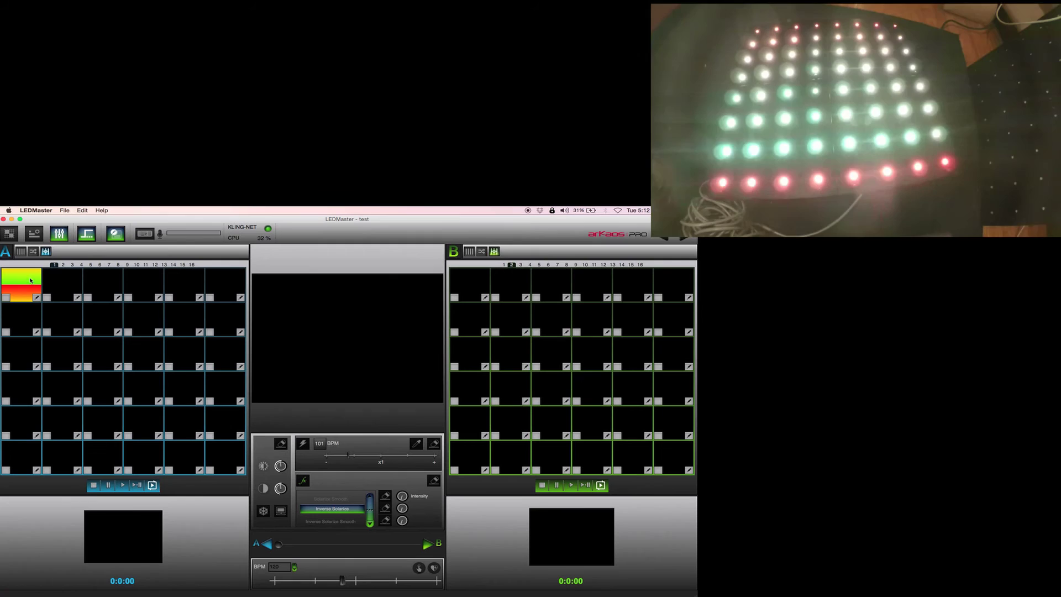
Start the fire gradient clip A1 playing on deck A
left_click(30, 281)
right_click(33, 301)
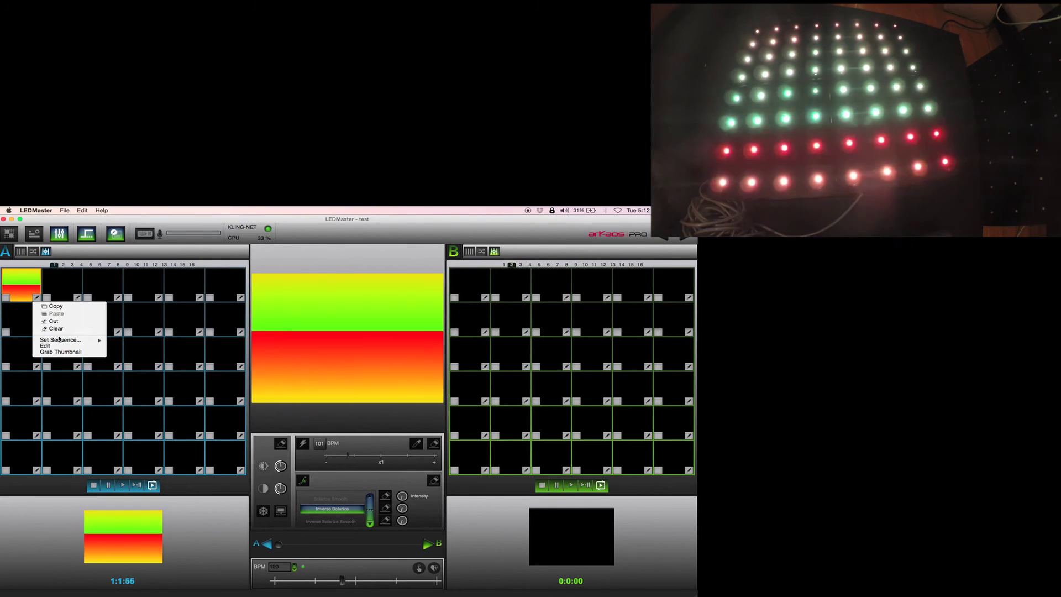
left_click(61, 286)
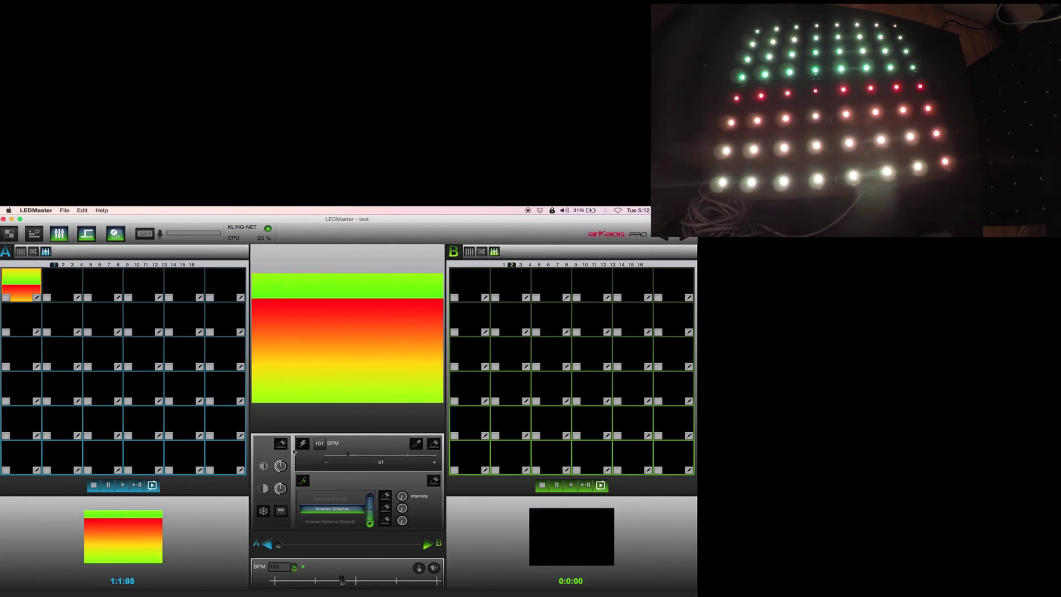
Cycle through Lozenge, Hexagon, Square and Cyclic Triangle Kaleido effects, then disable the effect
left_click(370, 497)
left_click(370, 497)
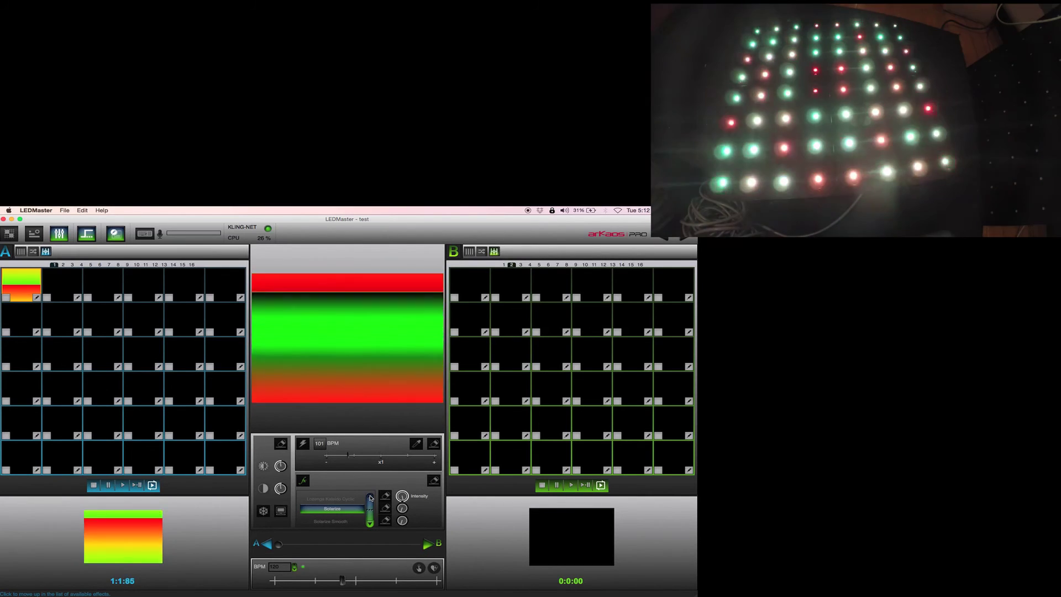
left_click(370, 497)
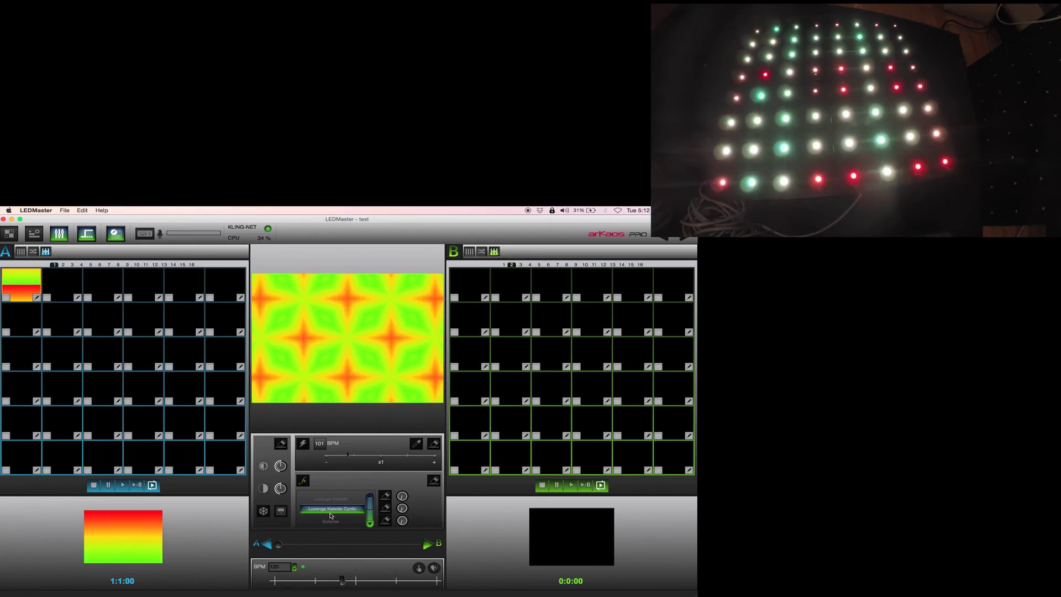
left_click(370, 498)
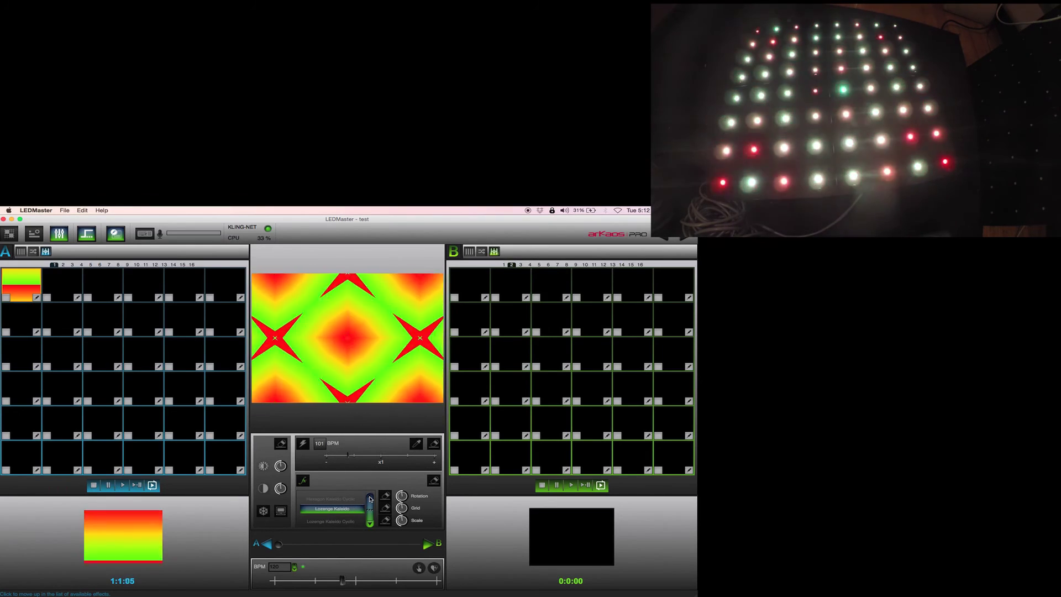
left_click(370, 498)
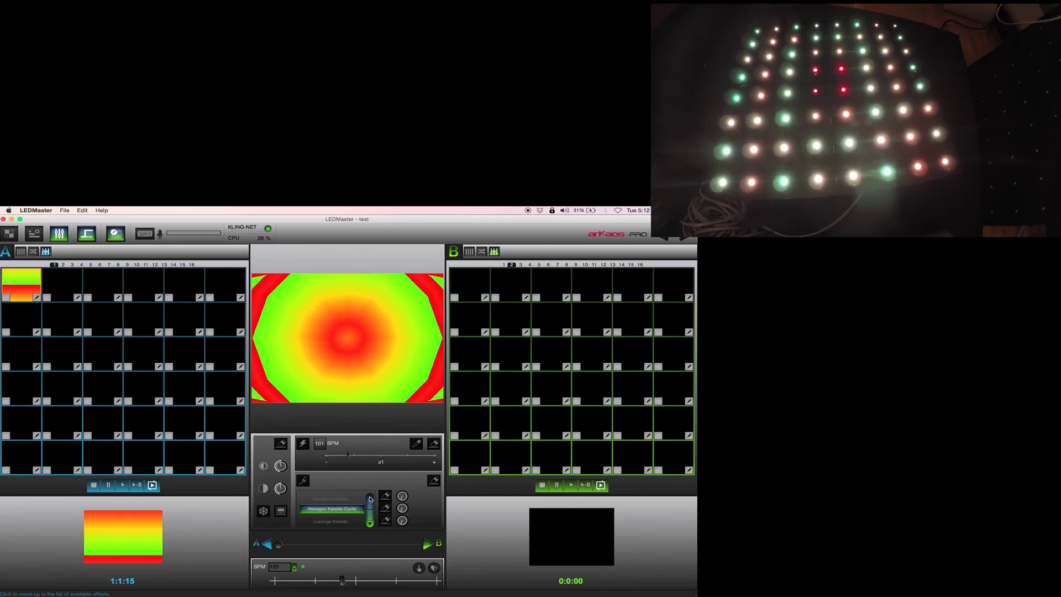
left_click(370, 498)
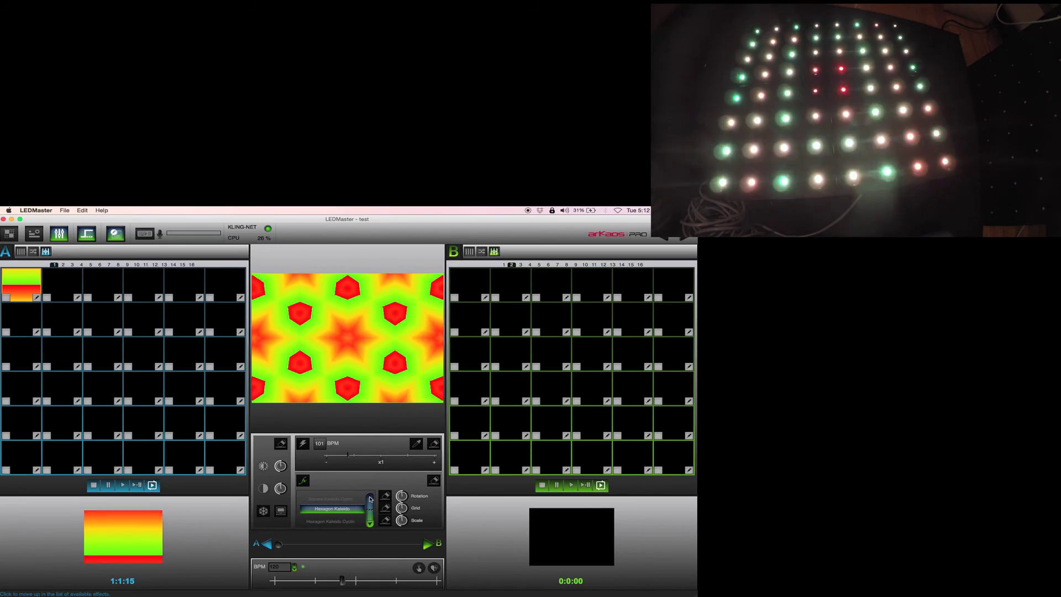
left_click(370, 499)
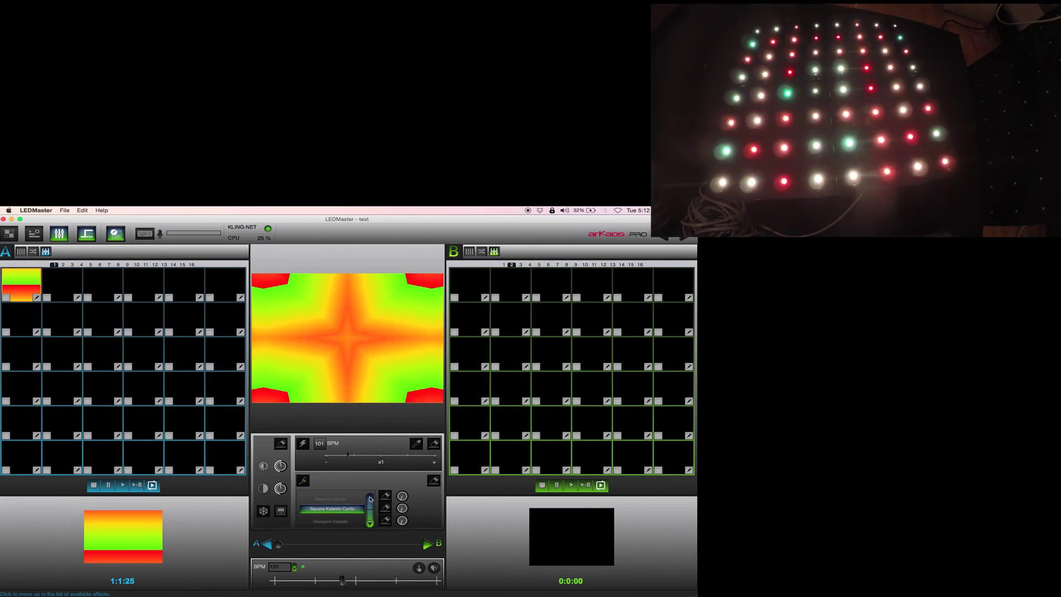
left_click(370, 498)
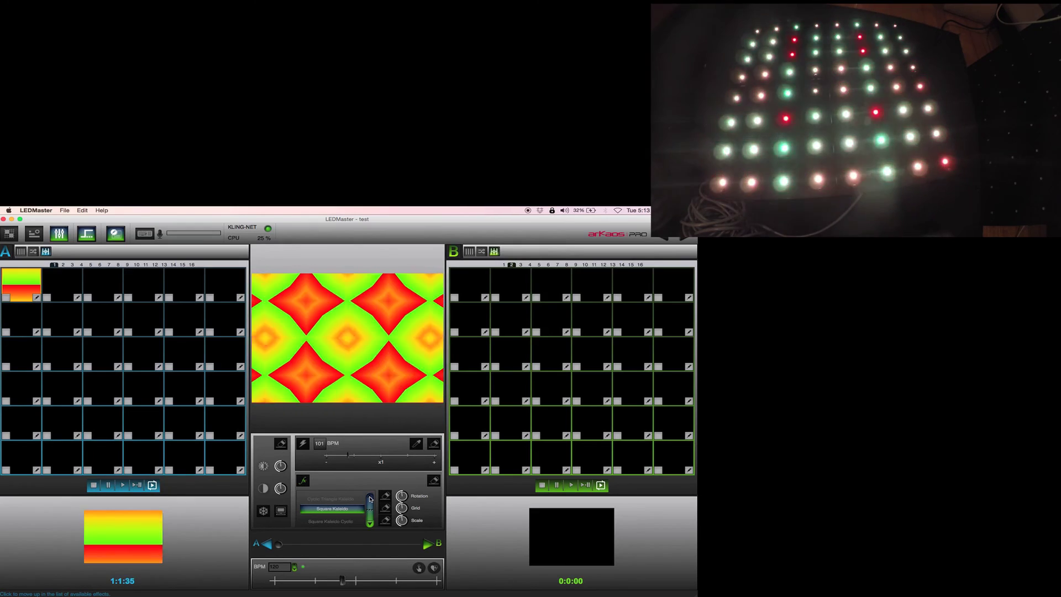
left_click(371, 498)
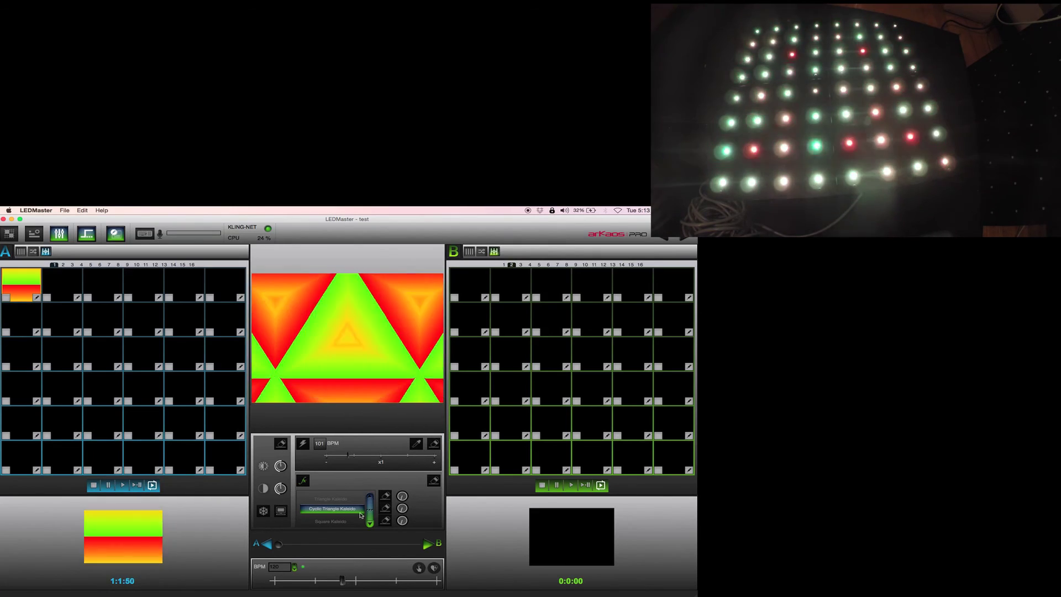
left_click(303, 480)
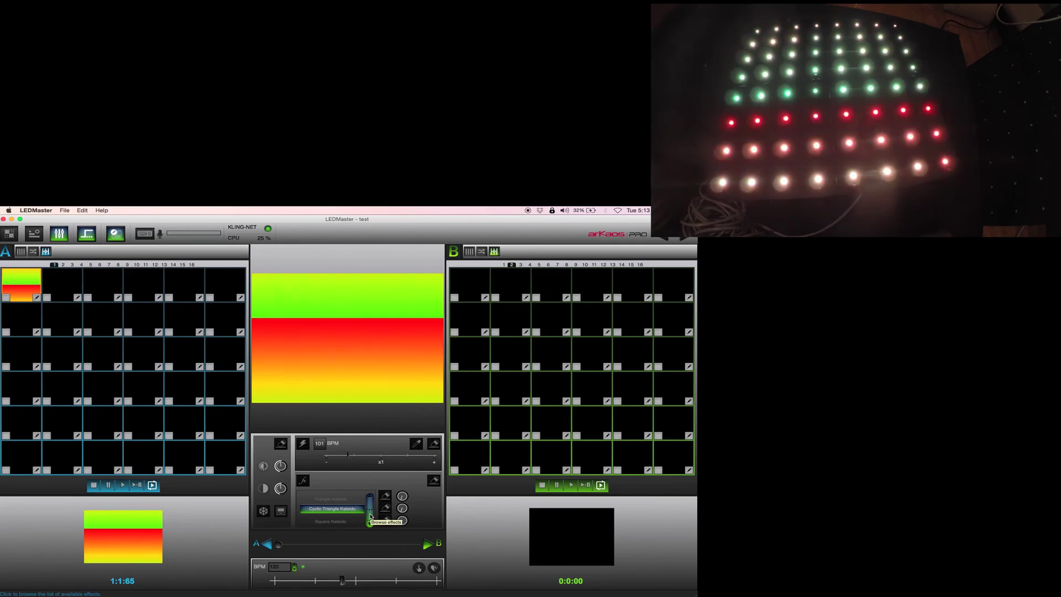
Set the strobe speed to 125 BPM and switch the strobe off
mouse_move(352, 456)
left_mouse_down()
mouse_move(392, 458)
mouse_move(351, 457)
left_mouse_up()
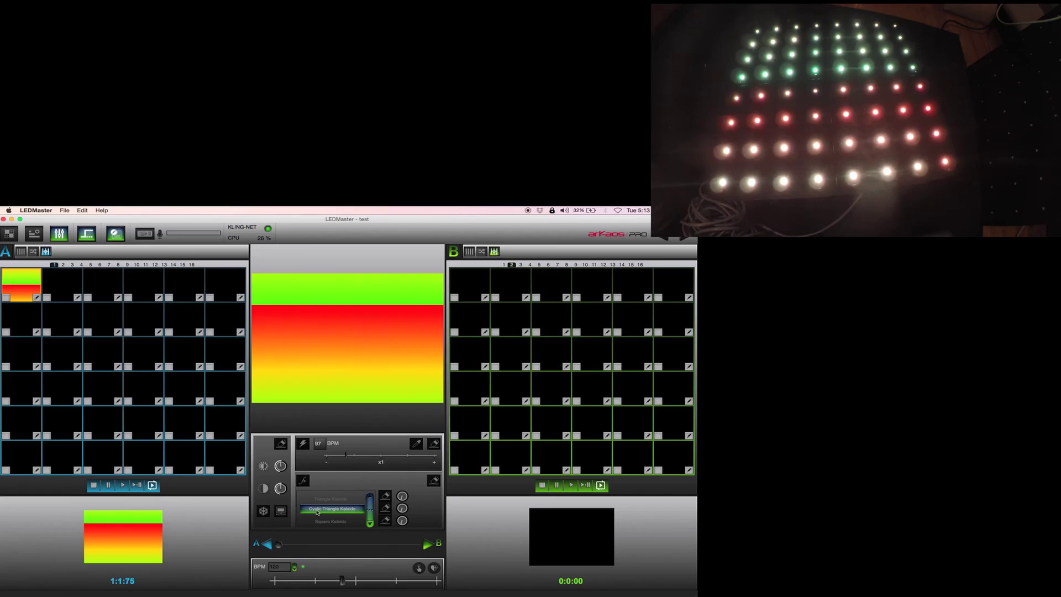
left_click_drag(345, 454, 393, 459)
left_click(303, 443)
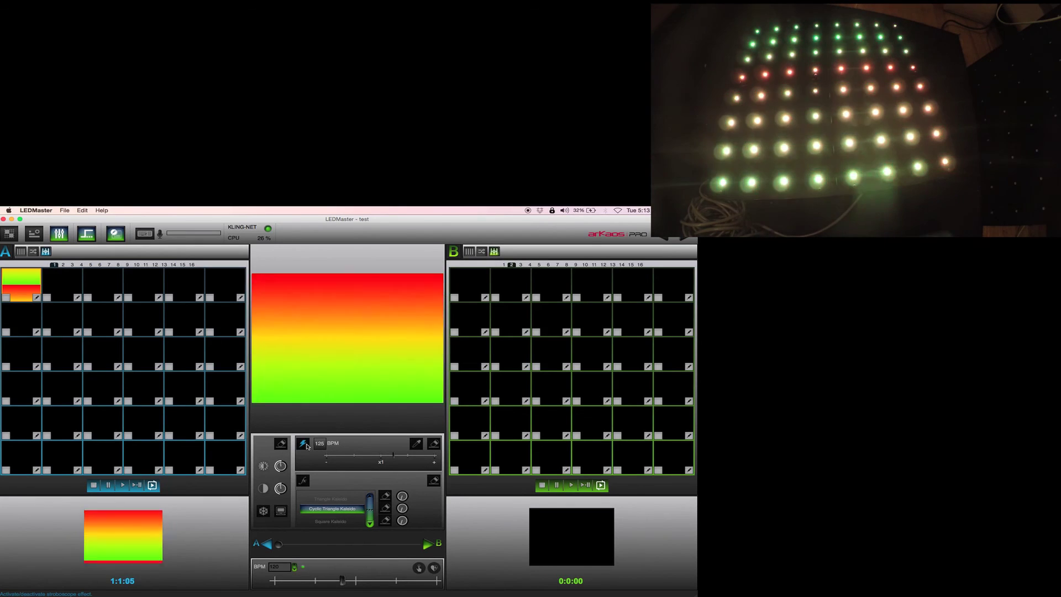